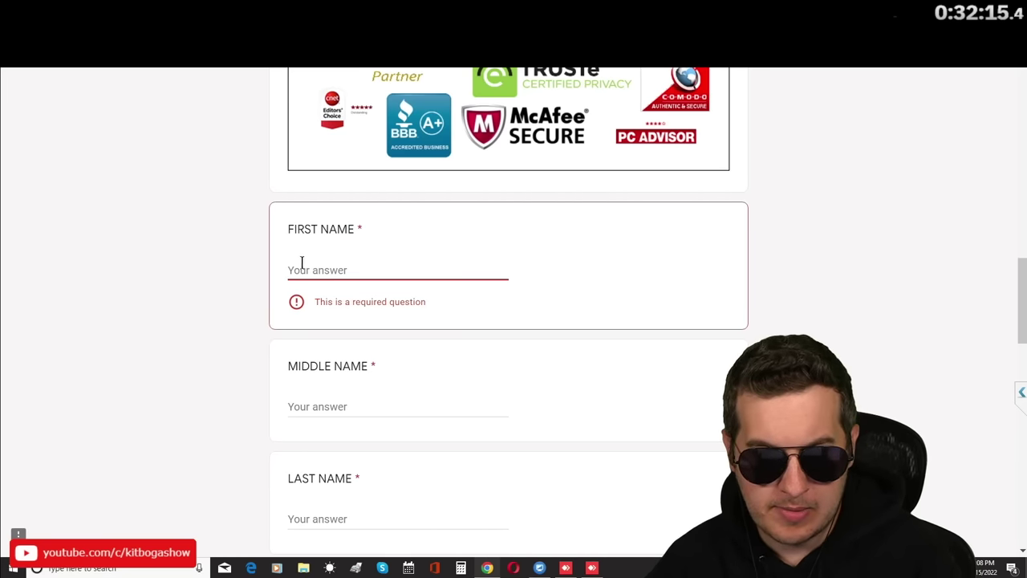
scroll(298, 356, down, 1)
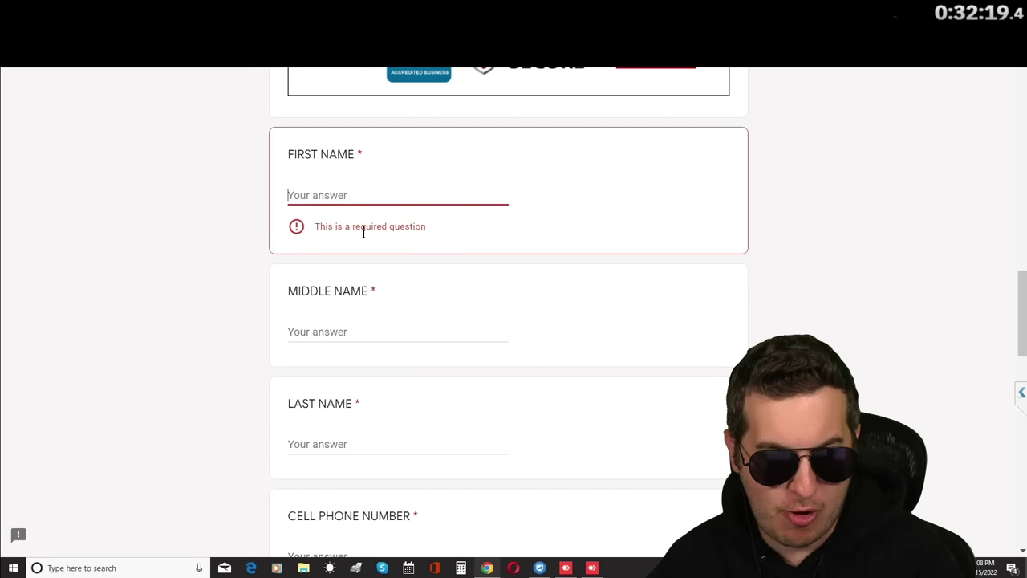
scroll(511, 242, down, 1)
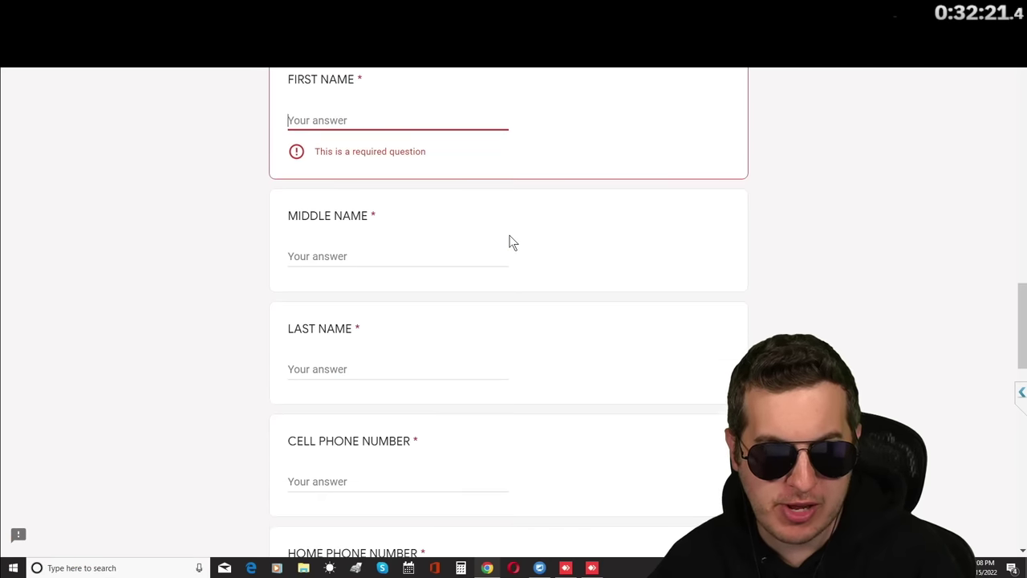
scroll(510, 243, down, 2)
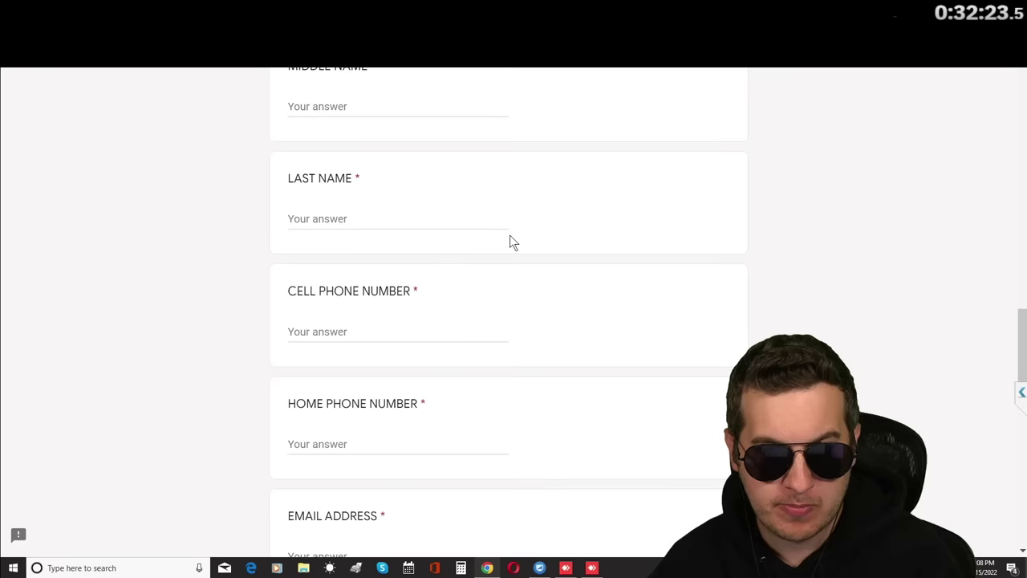
scroll(521, 248, up, 2)
scroll(521, 248, up, 1)
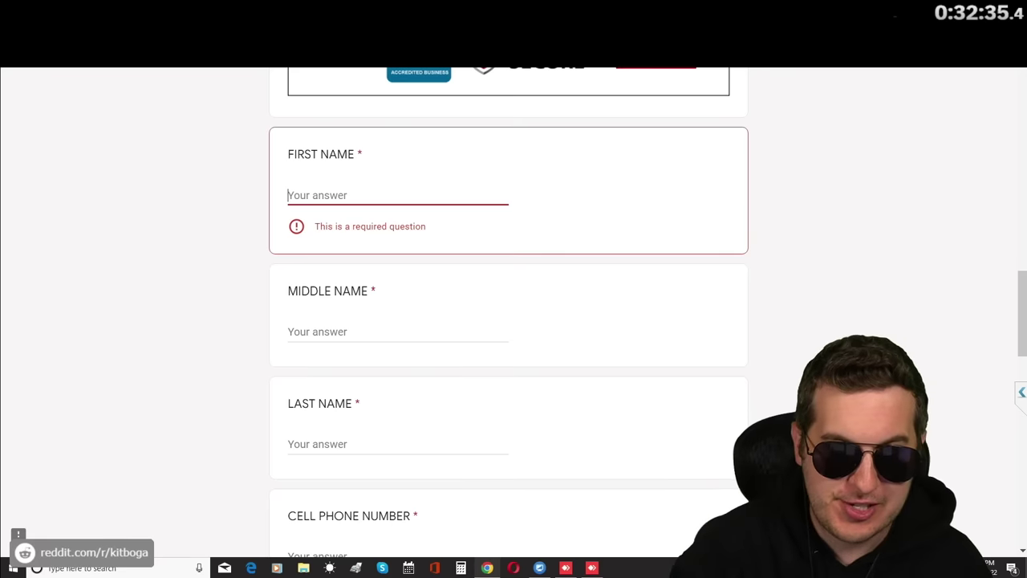
Enter the person's first name in the First Name answer box.
click(330, 196)
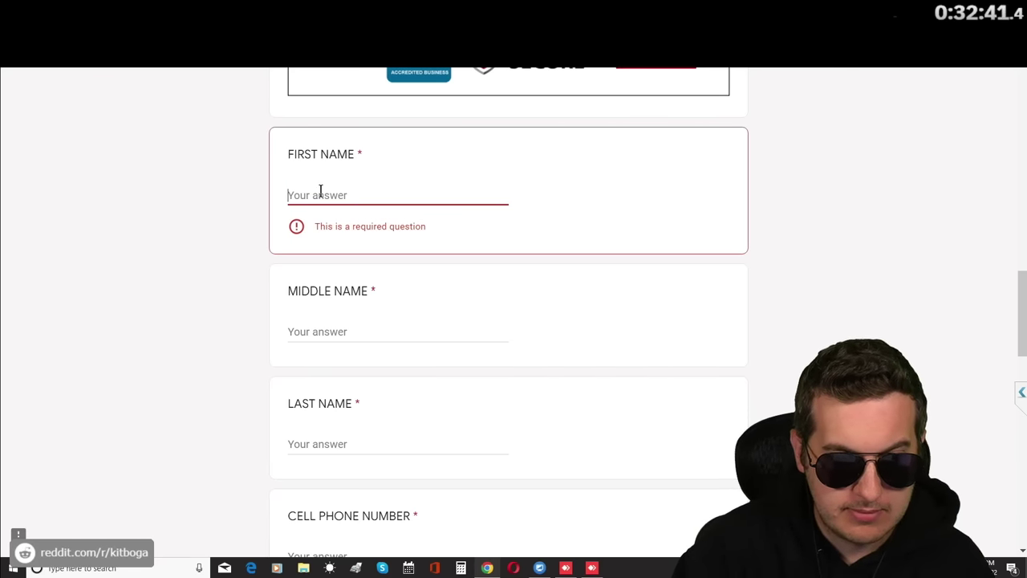
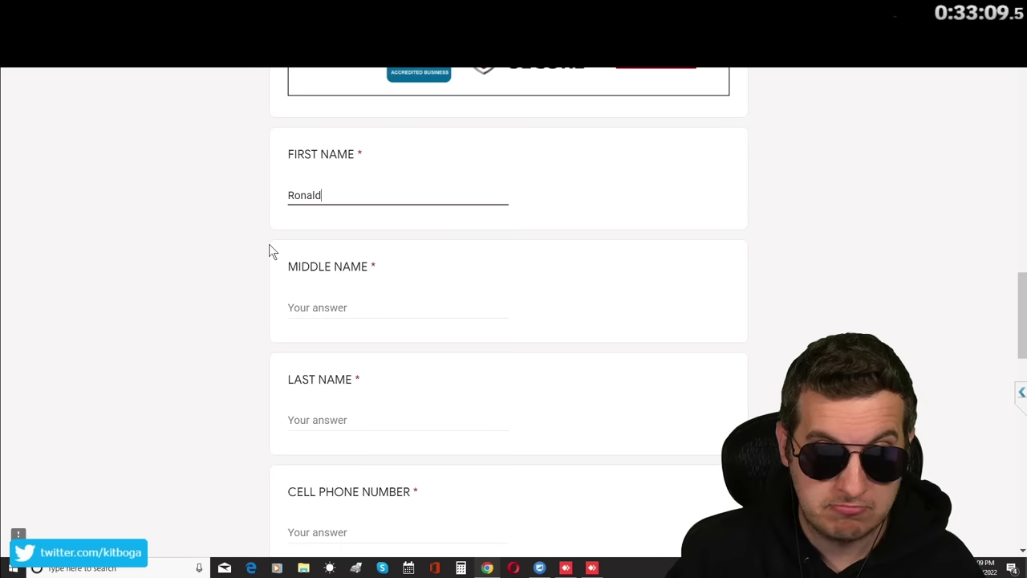
Enter a middle name, then start Last Name with one letter and erase it.
click(376, 308)
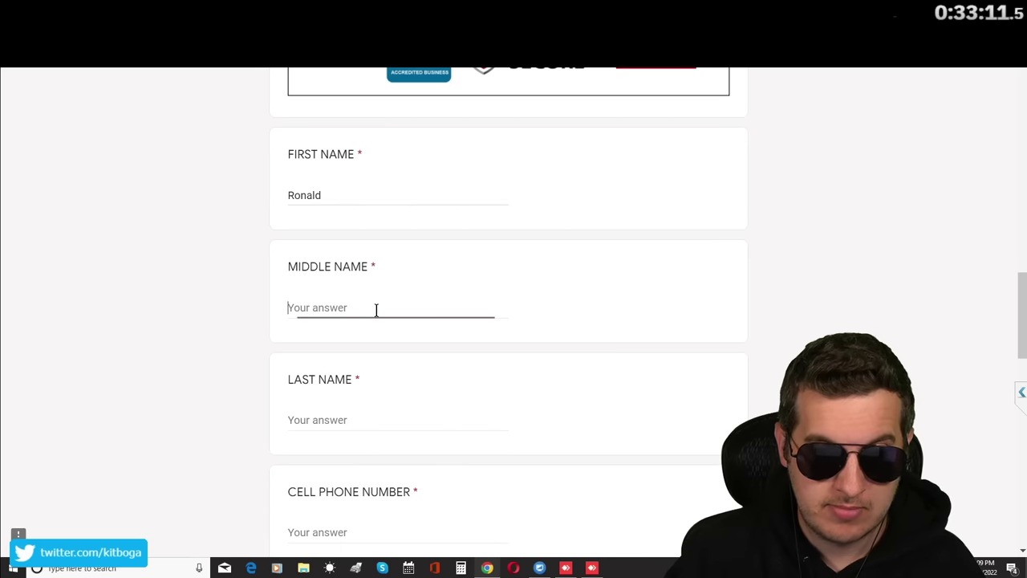
scroll(377, 309, down, 1)
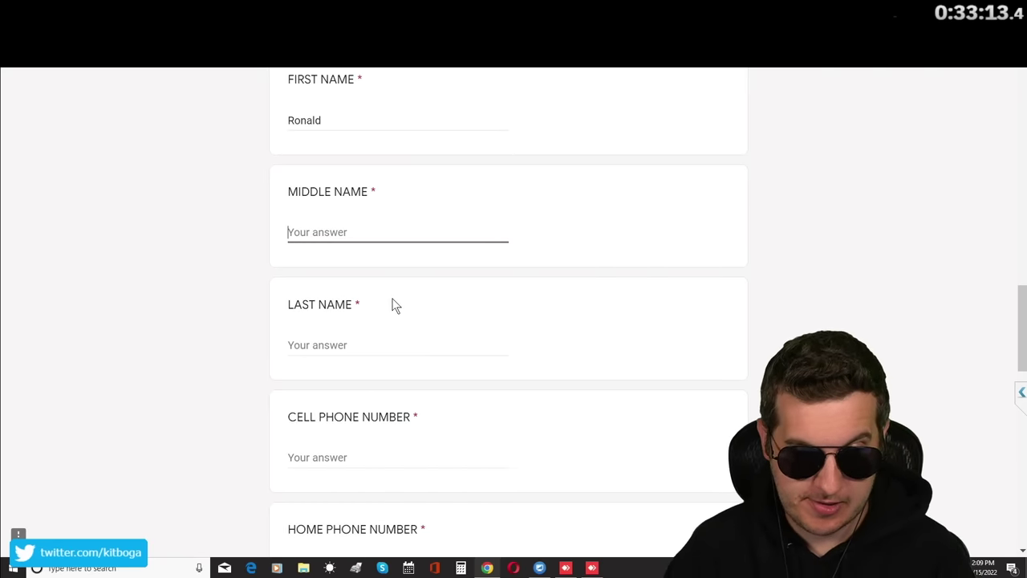
text(M)
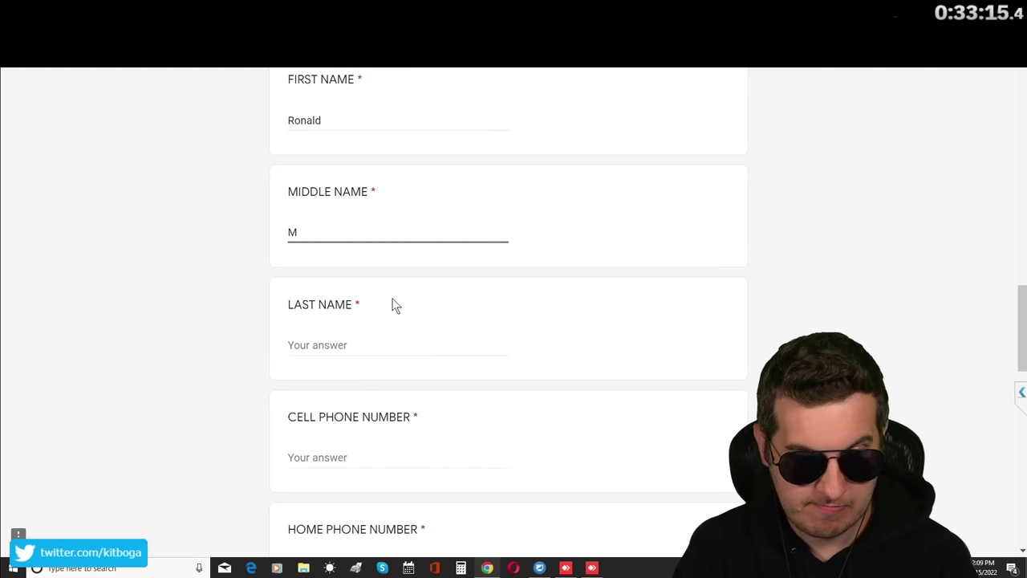
text(c)
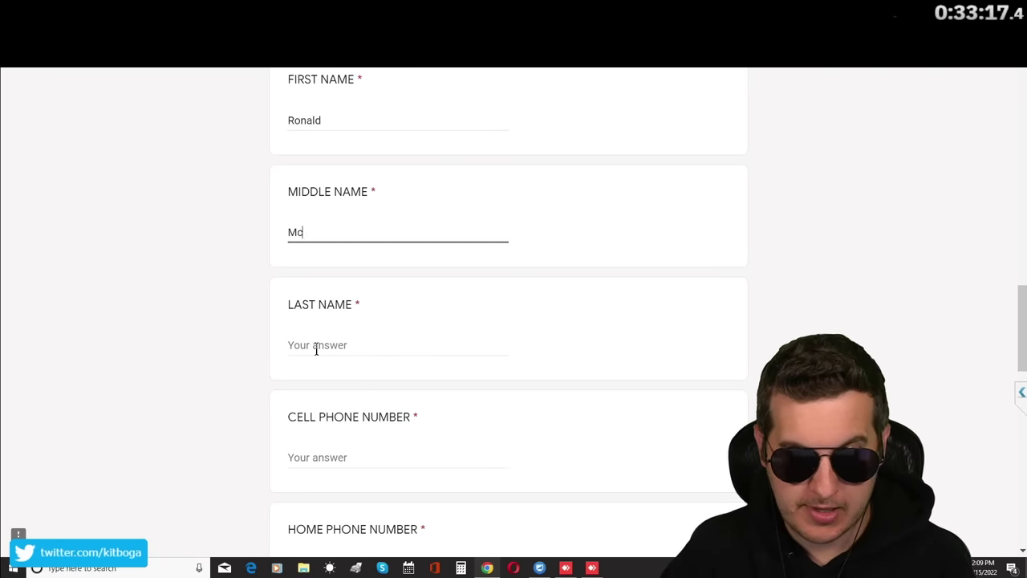
click(318, 346)
text(R)
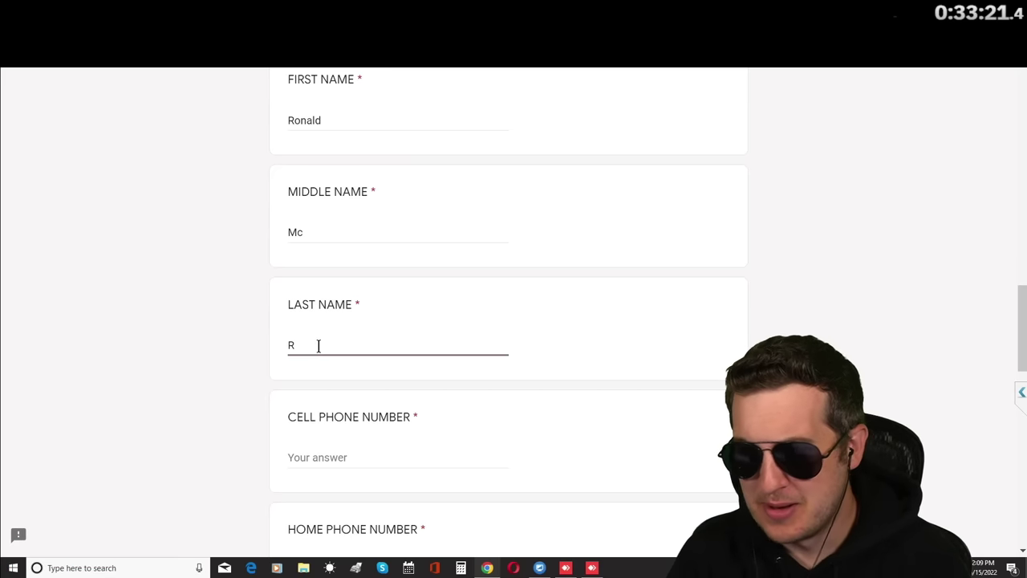
key(BackSpace)
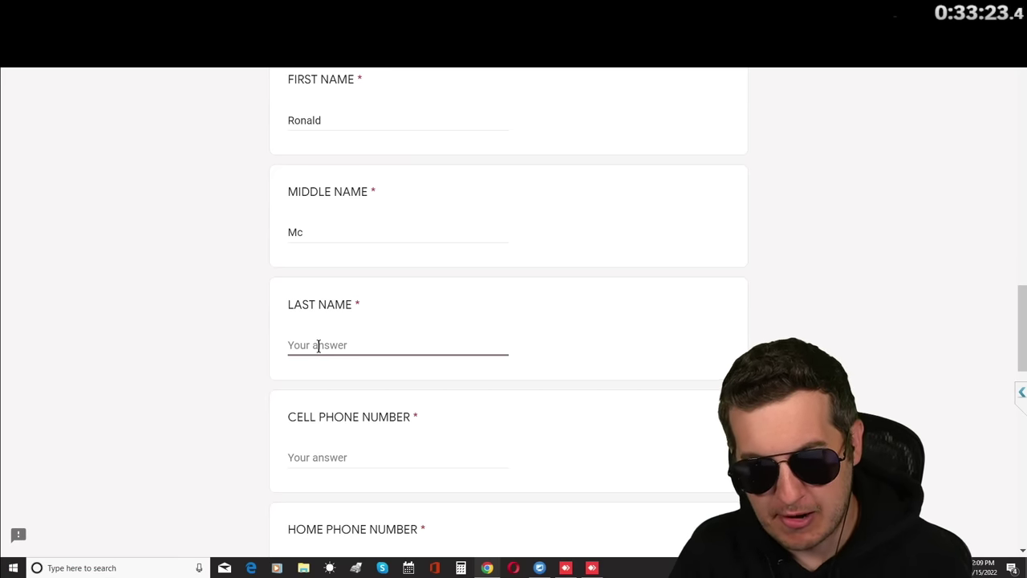
Replace the Middle Name entry with just a single middle initial.
click(299, 233)
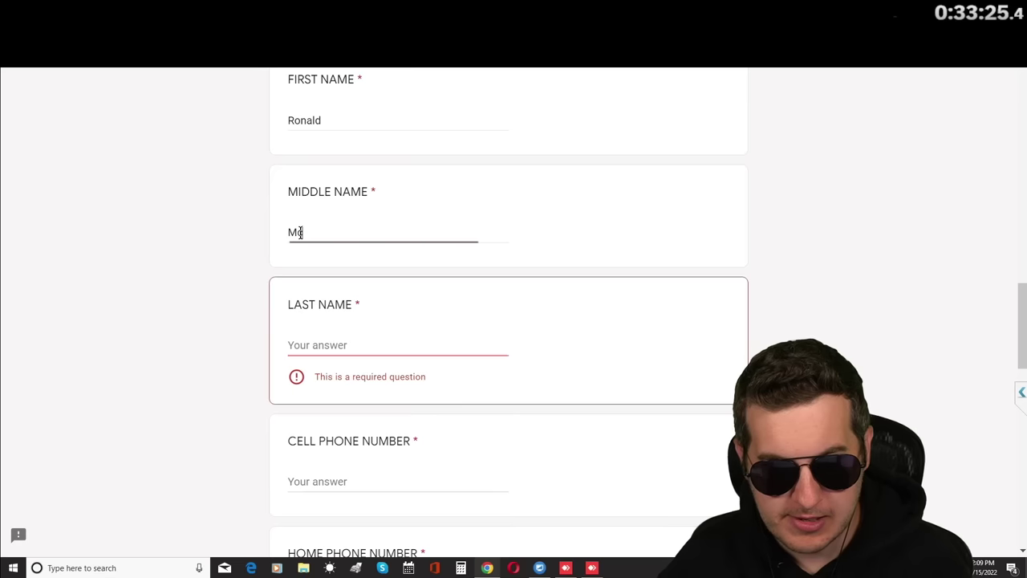
key(BackSpace)
key(BackSpace)
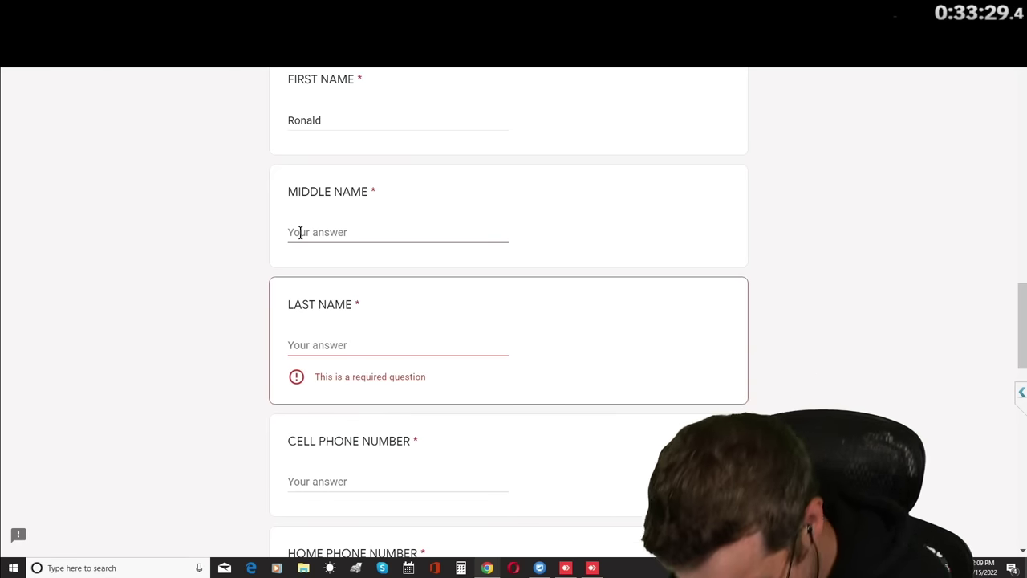
text(F)
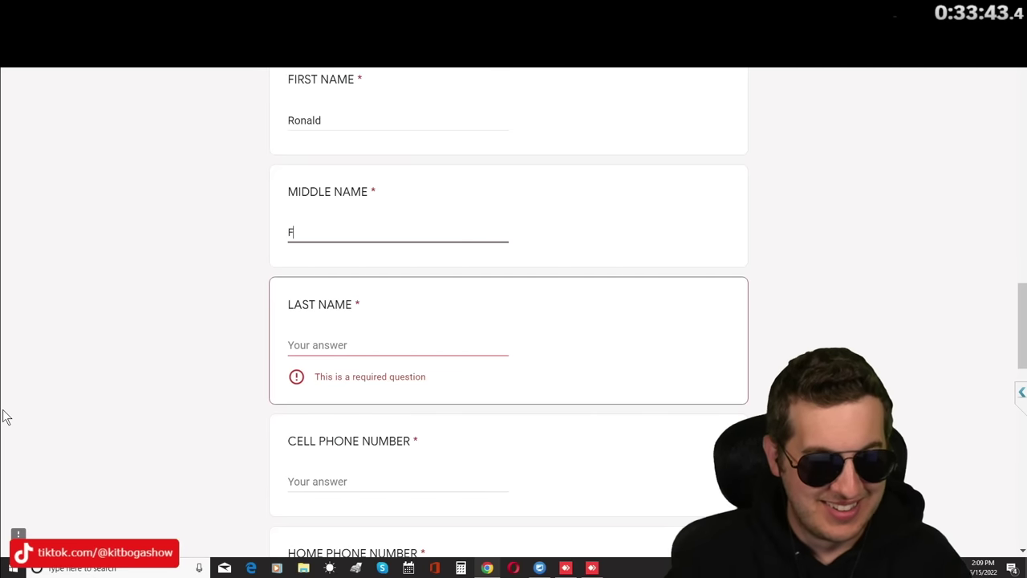
click(293, 338)
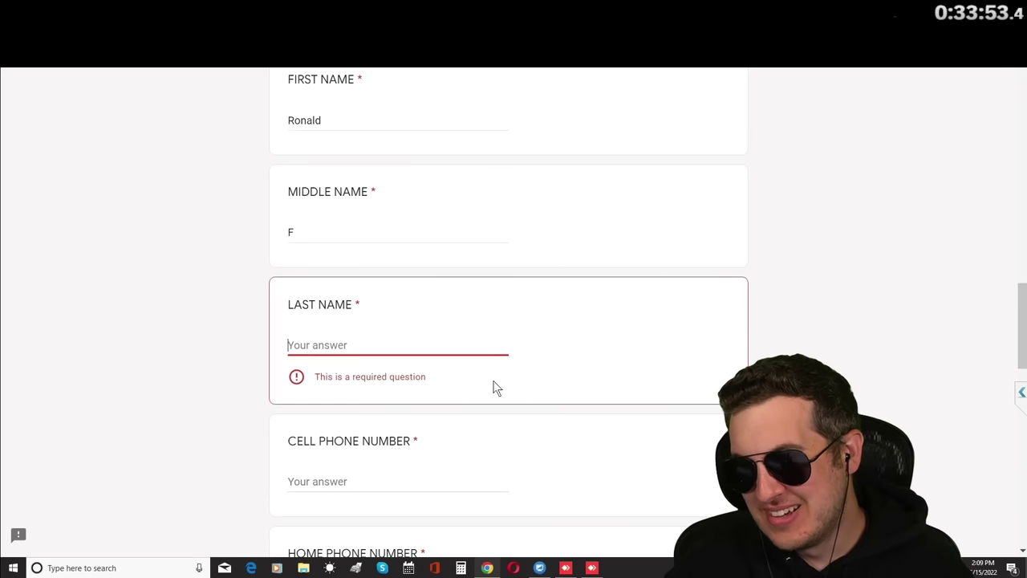
scroll(335, 281, down, 1)
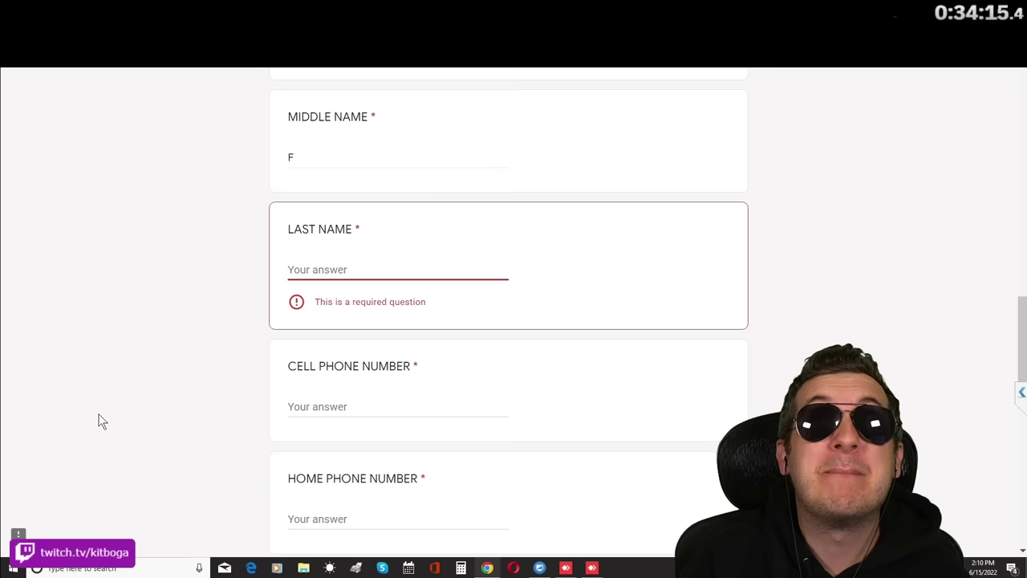
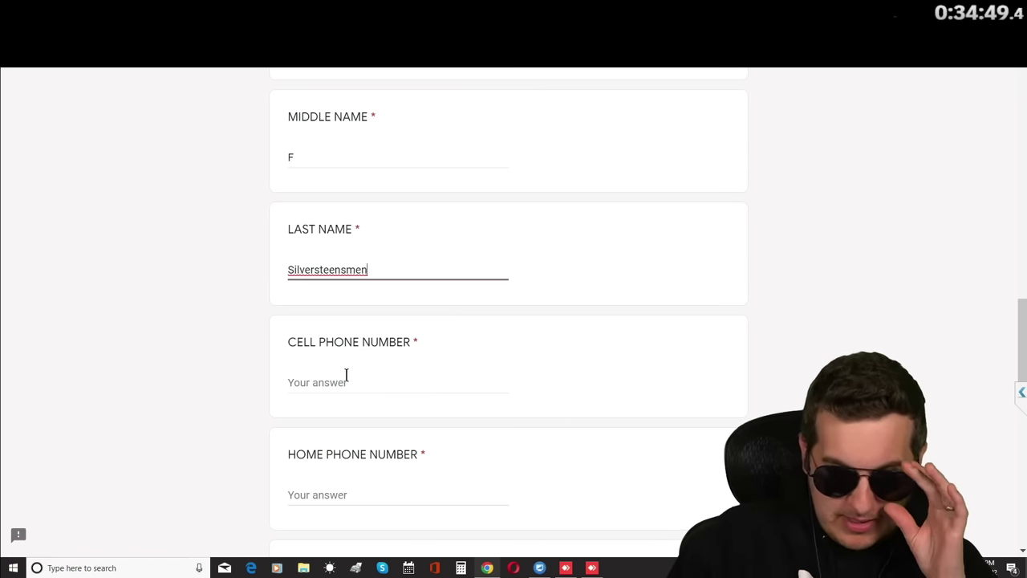
Type the person's surname into the Last Name box, bringing the phone questions into view.
scroll(354, 374, down, 1)
Select the Cell Phone Number box and scroll down through Email Address to Refund Amount.
scroll(385, 337, down, 2)
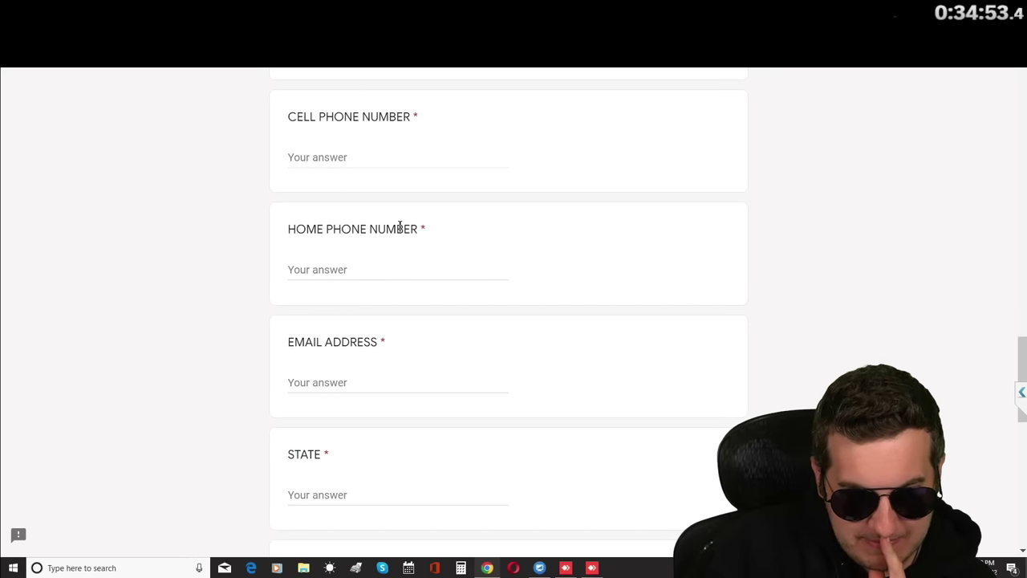
click(338, 160)
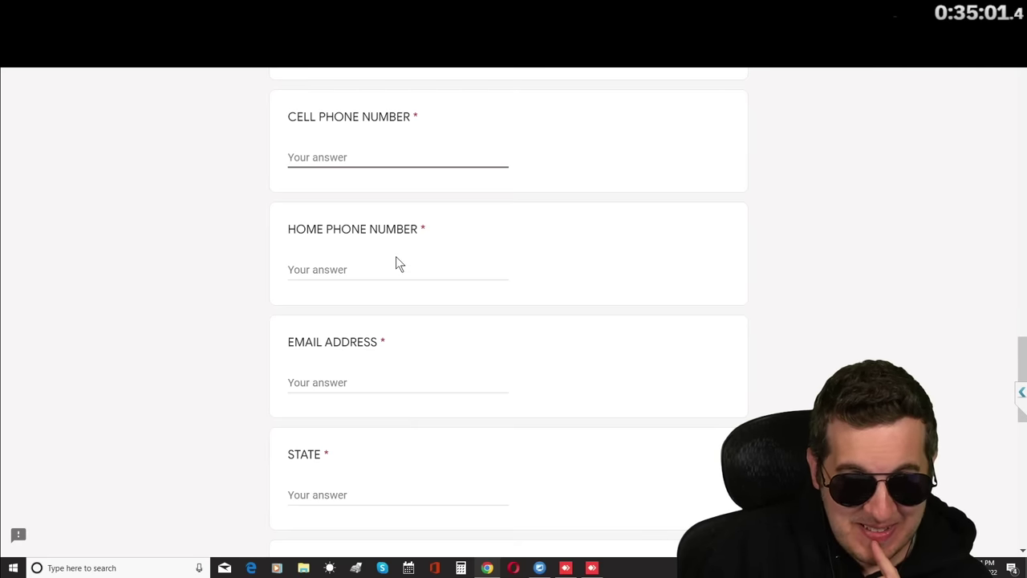
scroll(397, 256, down, 1)
scroll(410, 268, down, 2)
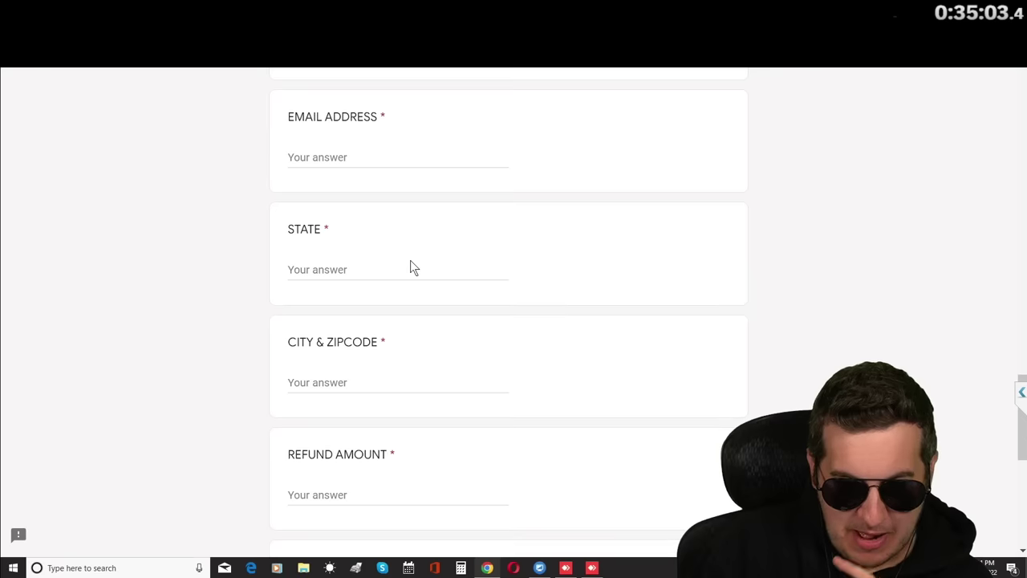